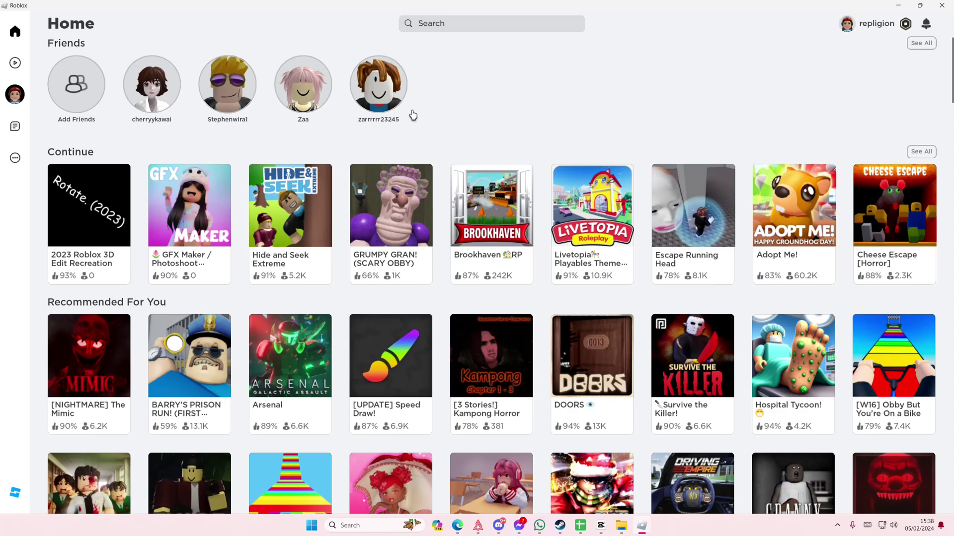
Step: Open the Avatar editor from the avatar icon in the left sidebar
{"action": "left_click", "coordinate": [15, 98]}
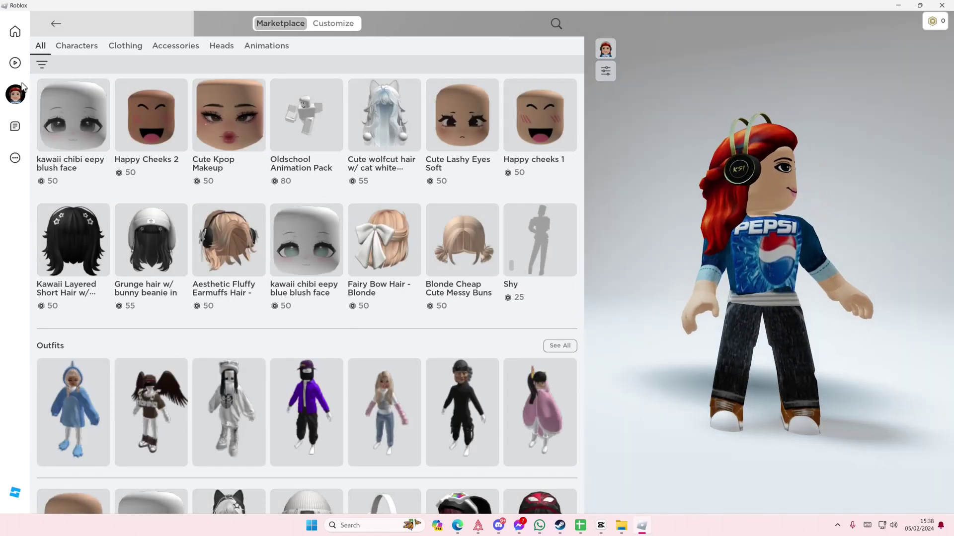
{"action": "left_click", "coordinate": [17, 33]}
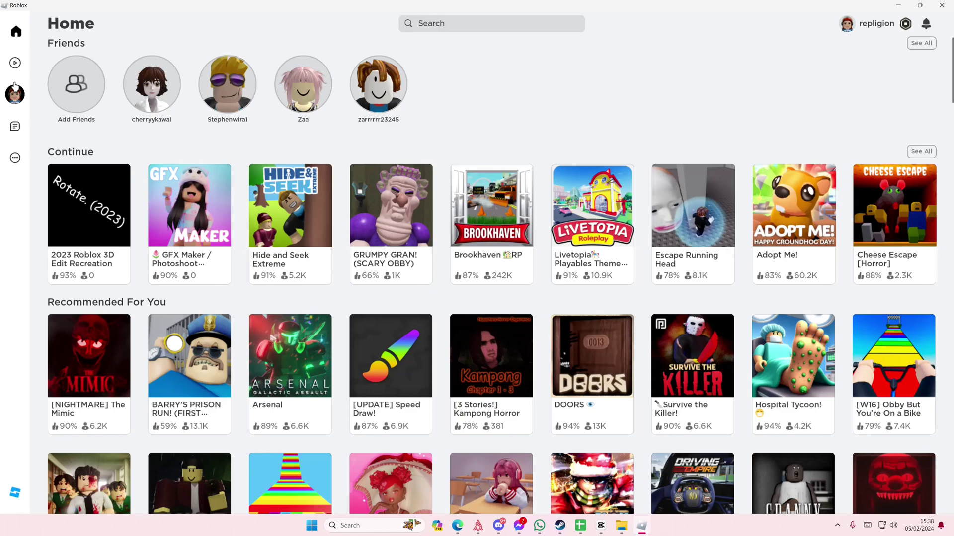
{"action": "left_click", "coordinate": [10, 100]}
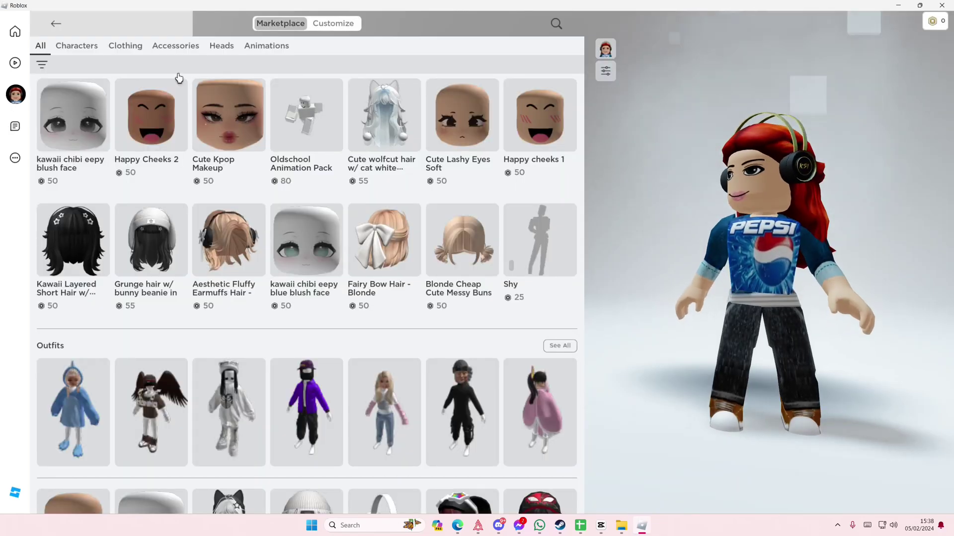
{"action": "left_click", "coordinate": [336, 29]}
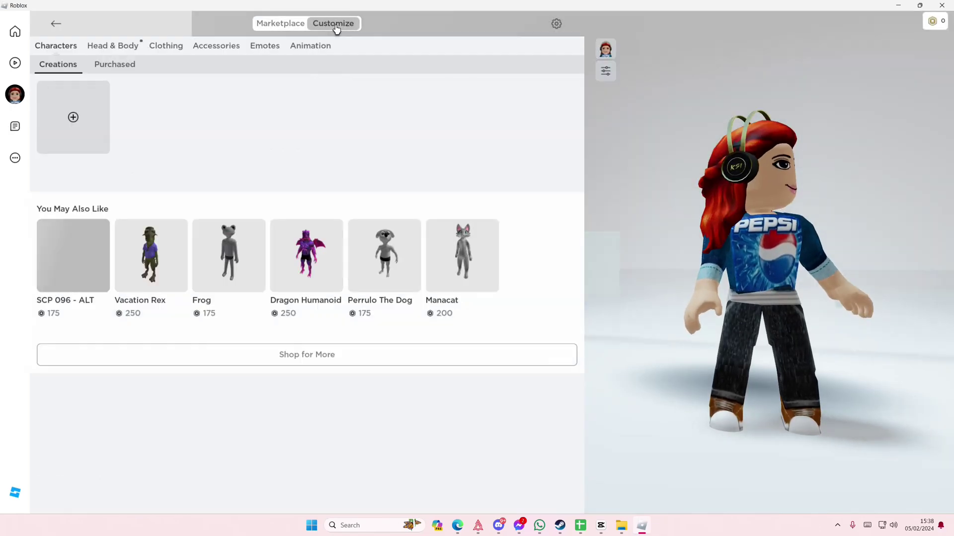
{"action": "left_click", "coordinate": [282, 23]}
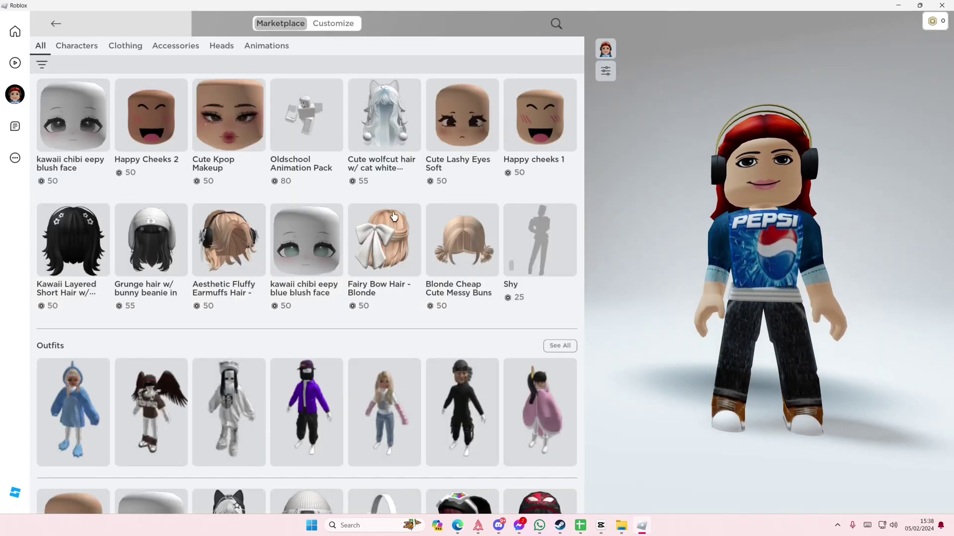
{"action": "scroll", "coordinate": [376, 235], "scroll_direction": "down", "scroll_amount": 3}
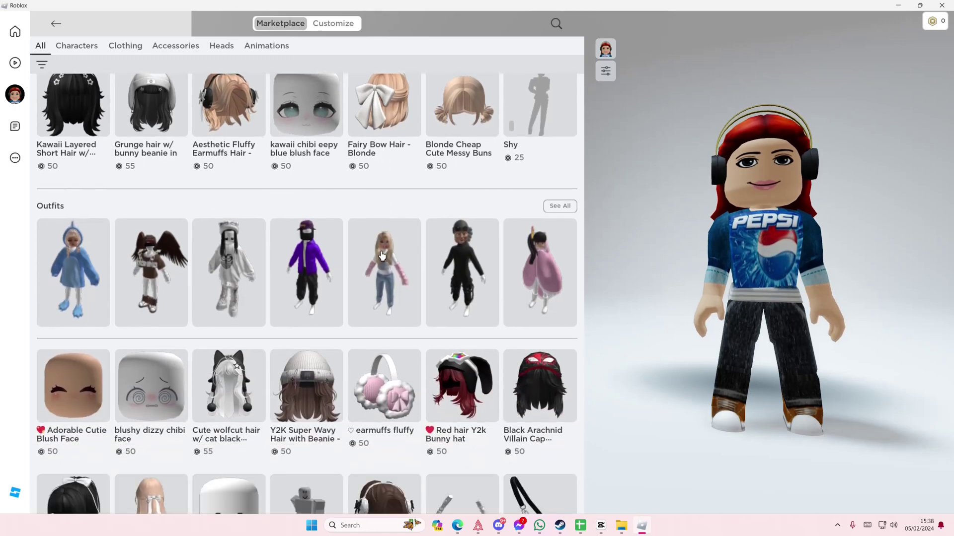
{"action": "scroll", "coordinate": [387, 256], "scroll_direction": "down", "scroll_amount": 4}
{"action": "scroll", "coordinate": [387, 255], "scroll_direction": "up", "scroll_amount": 4}
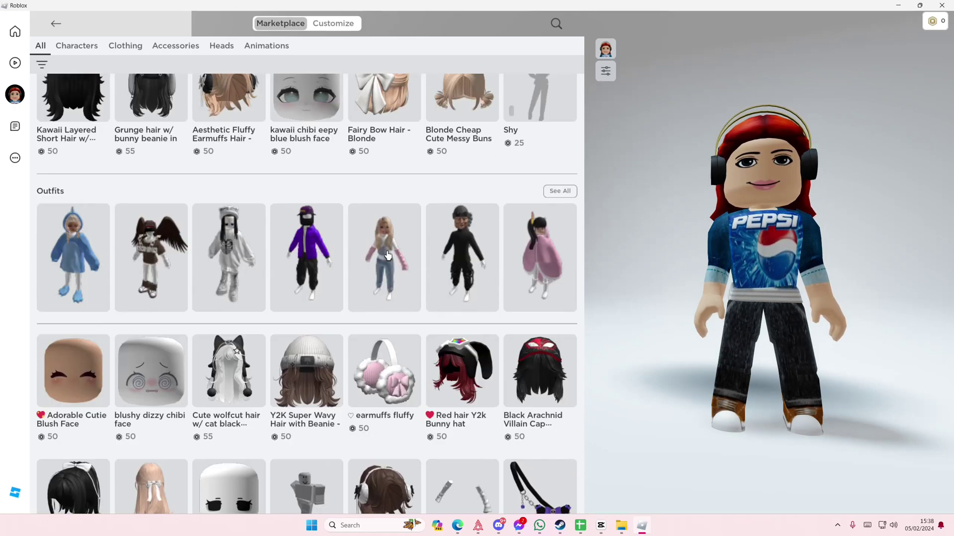
{"action": "scroll", "coordinate": [387, 256], "scroll_direction": "up", "scroll_amount": 3}
{"action": "left_click", "coordinate": [387, 256]}
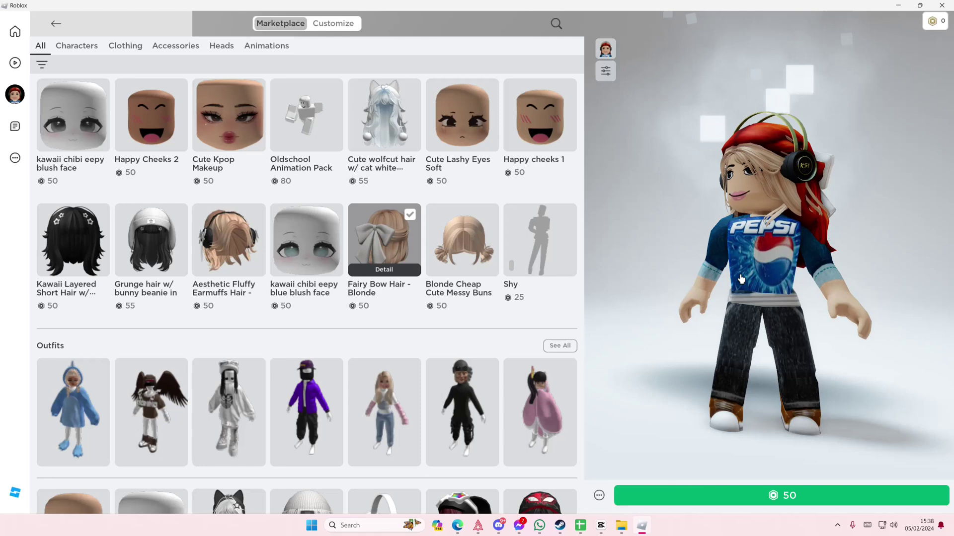
{"action": "left_click_drag", "start_coordinate": [761, 290], "coordinate": [671, 288]}
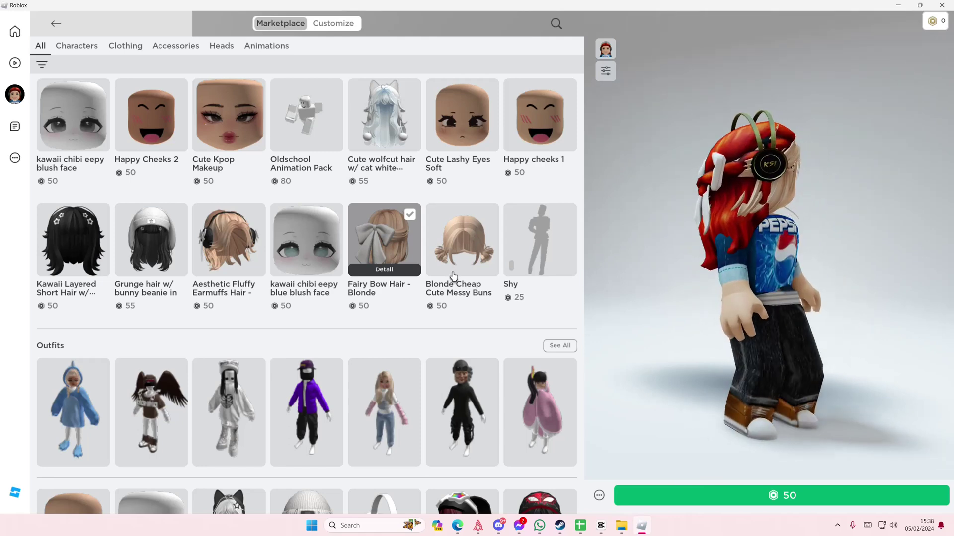
{"action": "left_click", "coordinate": [407, 239]}
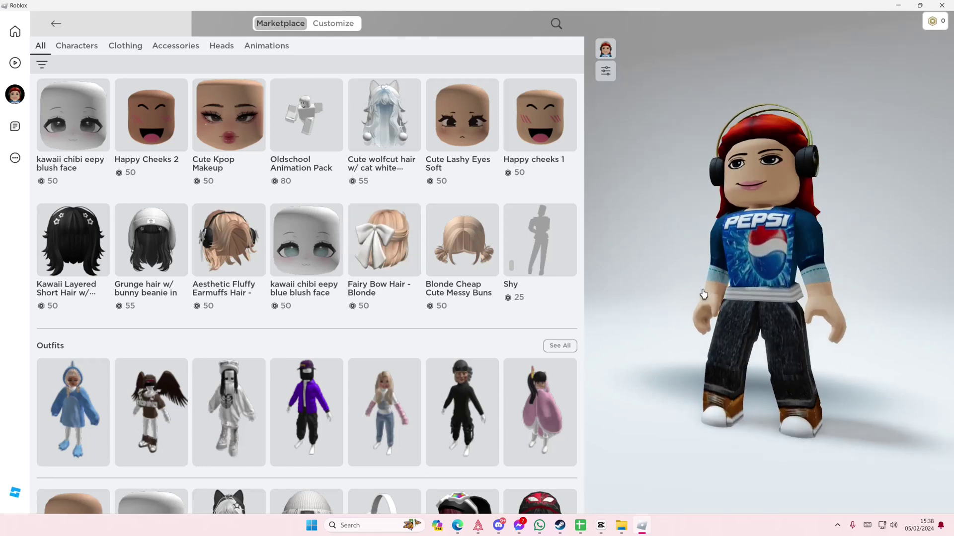
{"action": "left_click", "coordinate": [611, 75]}
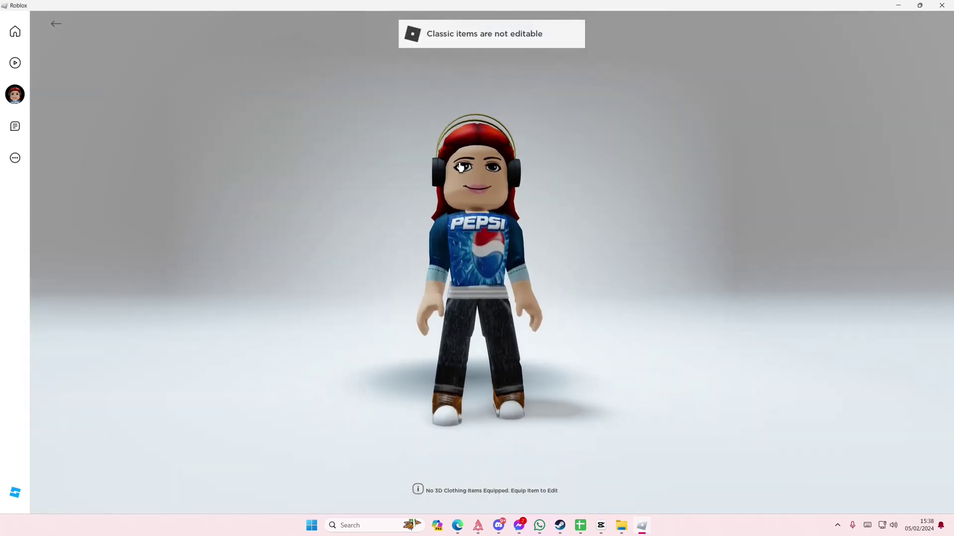
{"action": "left_click", "coordinate": [17, 99]}
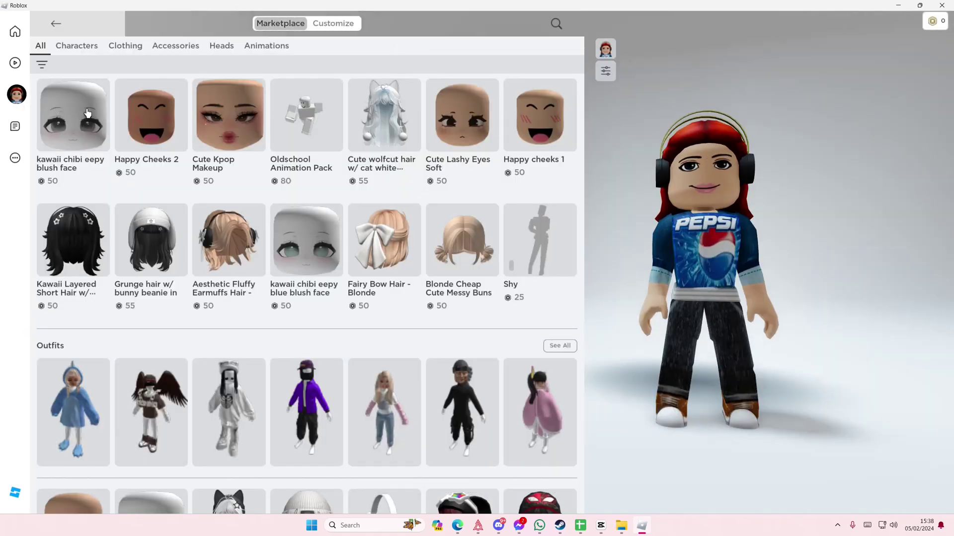
Step: Show owned Head & Body items and try the Stevie Standard head, reverting to Woman Face
{"action": "left_click", "coordinate": [339, 29]}
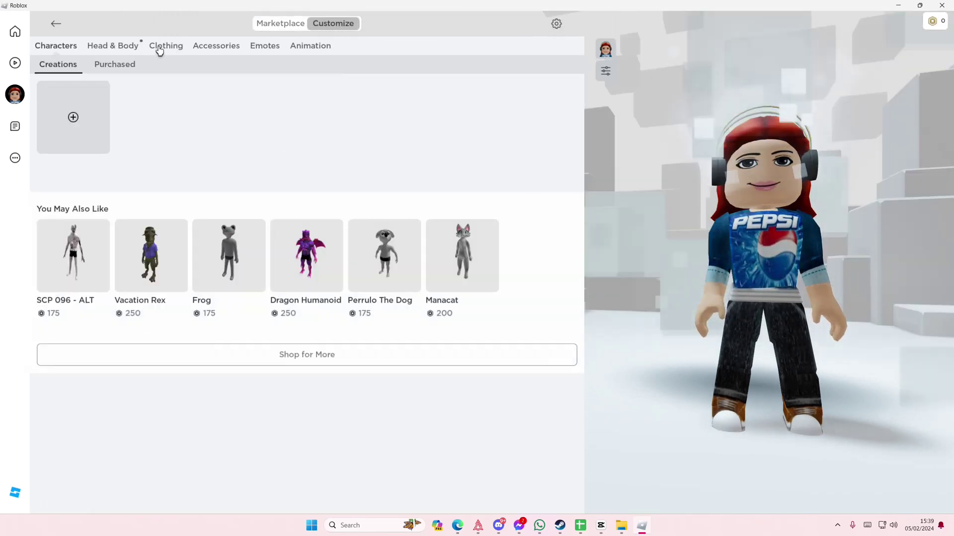
{"action": "left_click", "coordinate": [130, 52]}
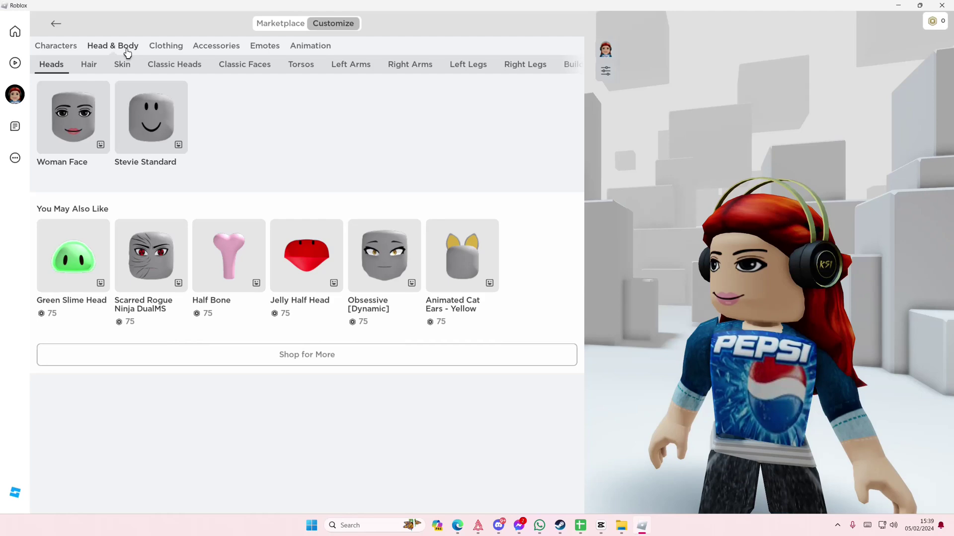
{"action": "left_click", "coordinate": [157, 113]}
{"action": "left_click", "coordinate": [82, 122]}
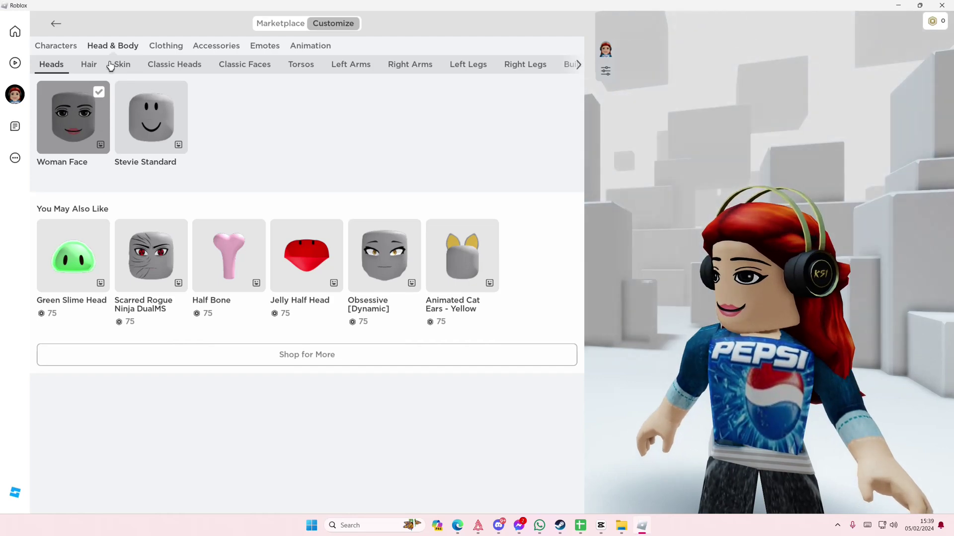
Step: Try the ponytail, wavy, pink and Angelic Flowy hairstyles, settling on Straight Blonde Hair
{"action": "left_click", "coordinate": [90, 66]}
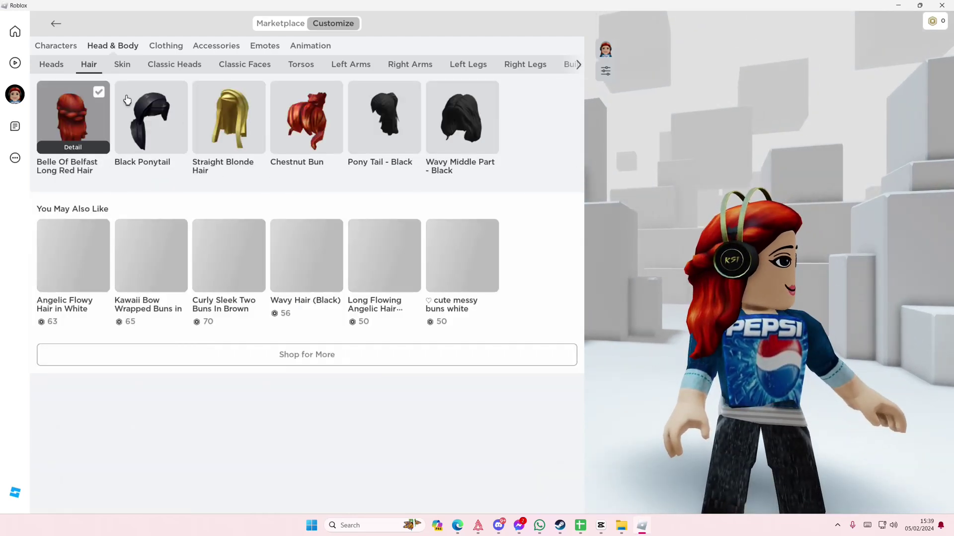
{"action": "left_click", "coordinate": [231, 121]}
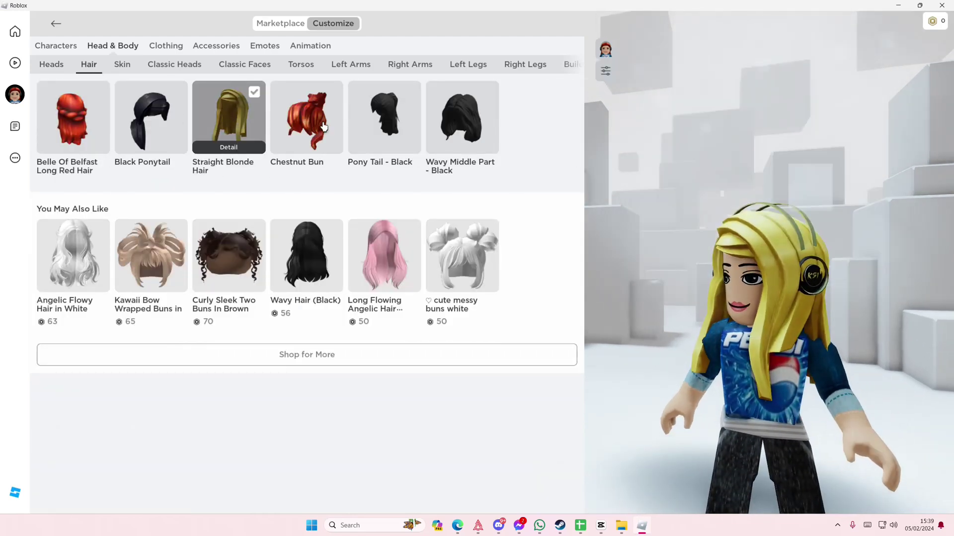
{"action": "left_click", "coordinate": [387, 133]}
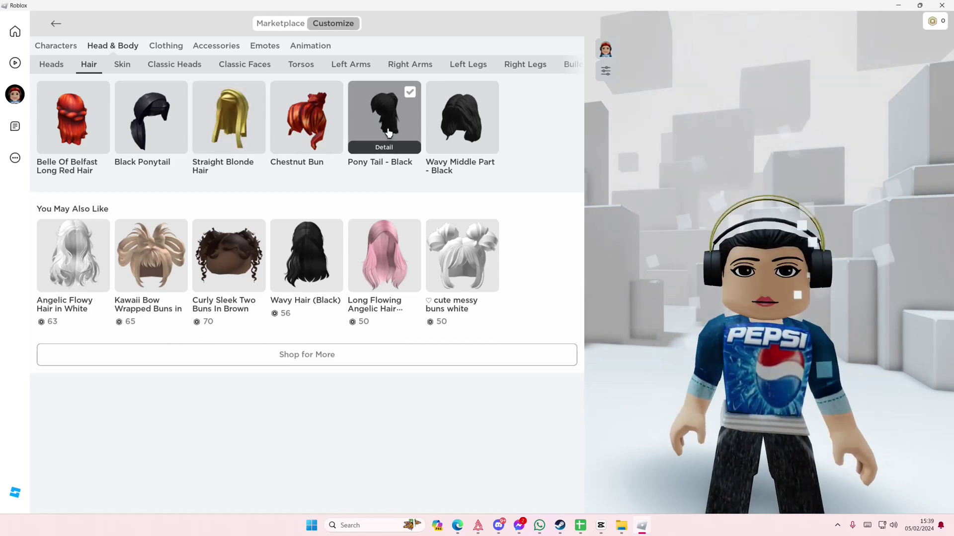
{"action": "left_click", "coordinate": [442, 134]}
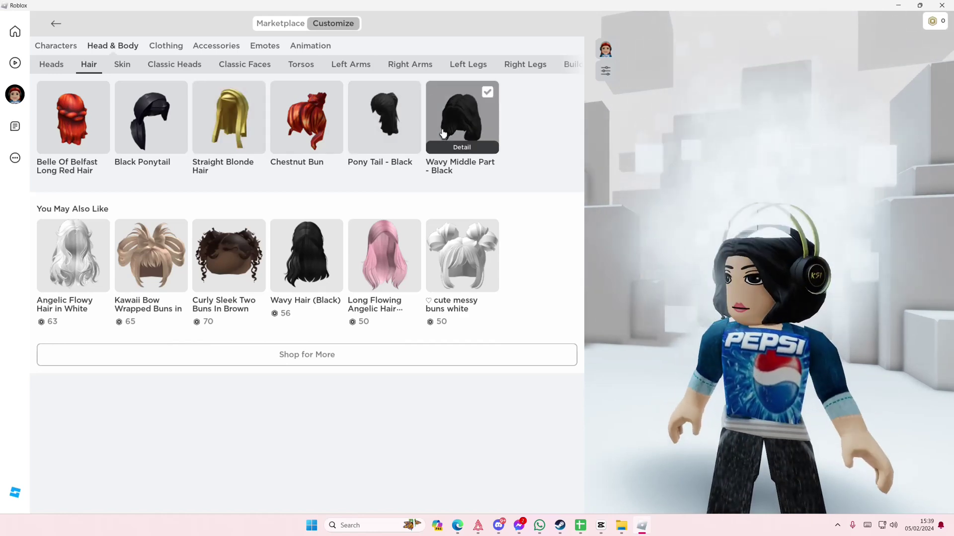
{"action": "left_click", "coordinate": [162, 128]}
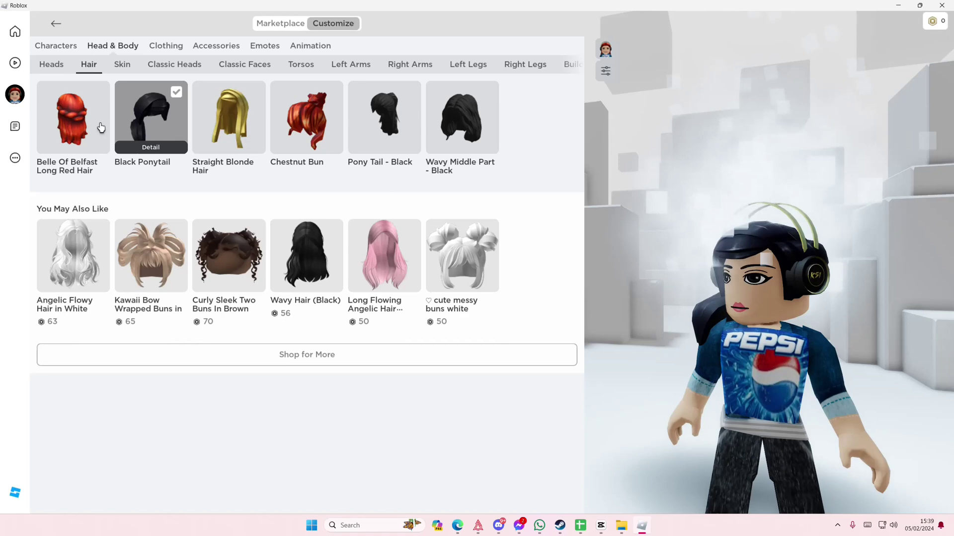
{"action": "left_click", "coordinate": [243, 132]}
{"action": "left_click", "coordinate": [384, 256]}
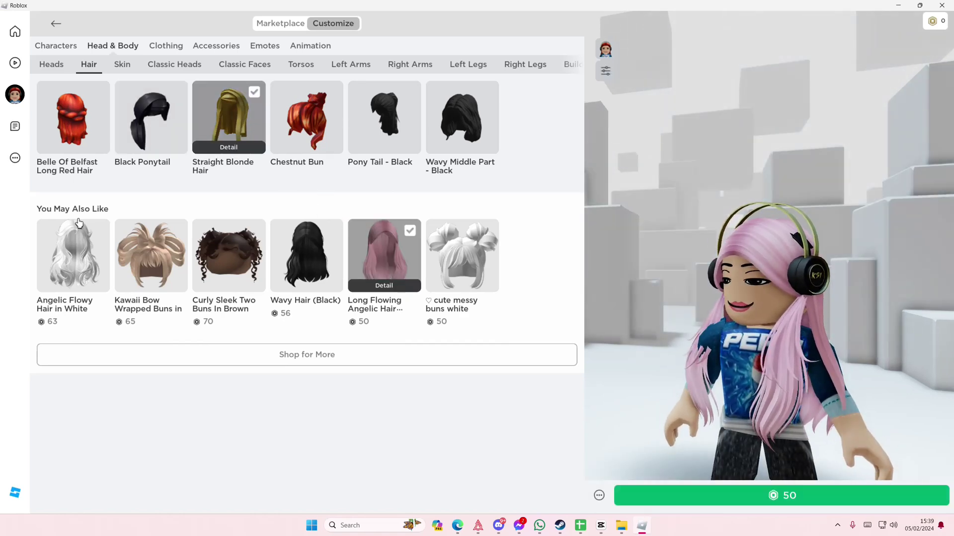
{"action": "left_click", "coordinate": [79, 224]}
{"action": "left_click", "coordinate": [215, 136]}
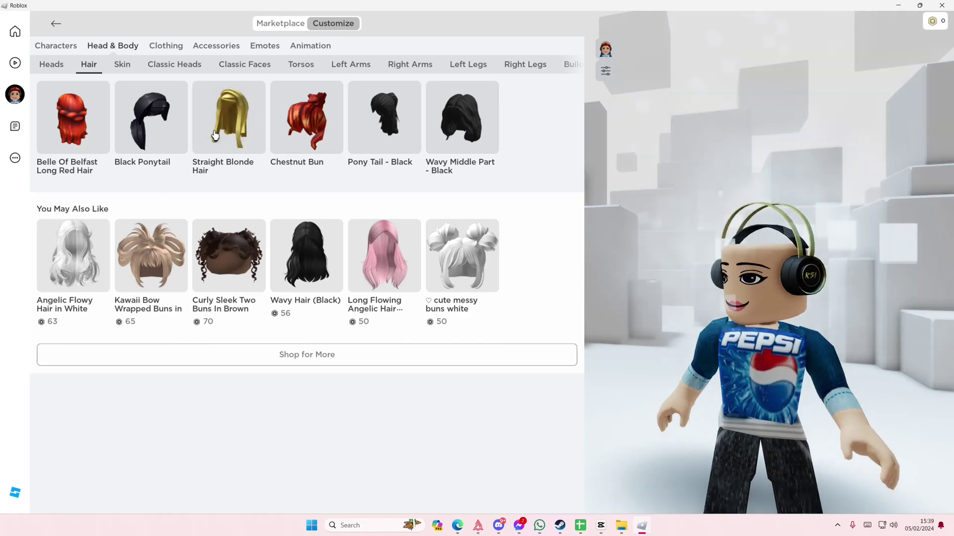
{"action": "left_click", "coordinate": [246, 130]}
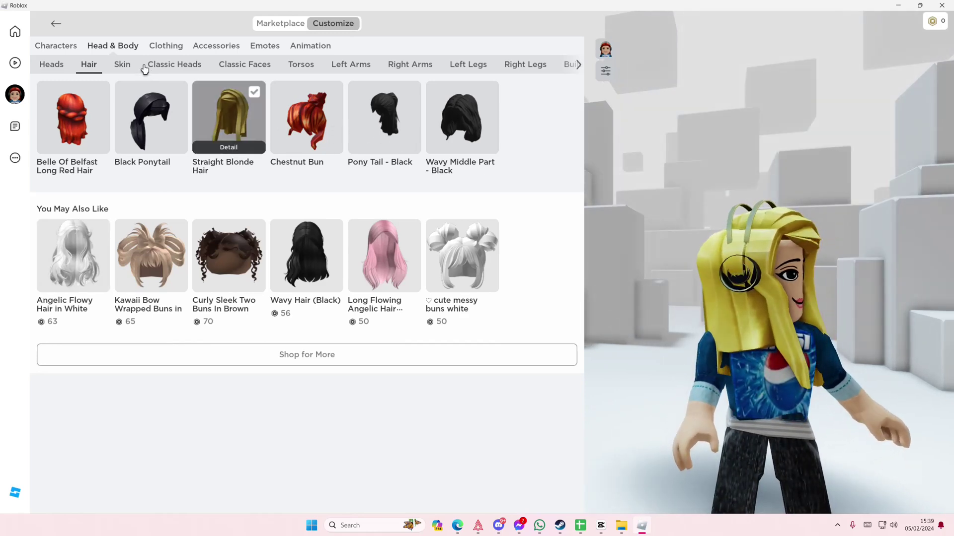
Step: Browse the skin colour, classic head, classic face and torso options
{"action": "left_click", "coordinate": [126, 67]}
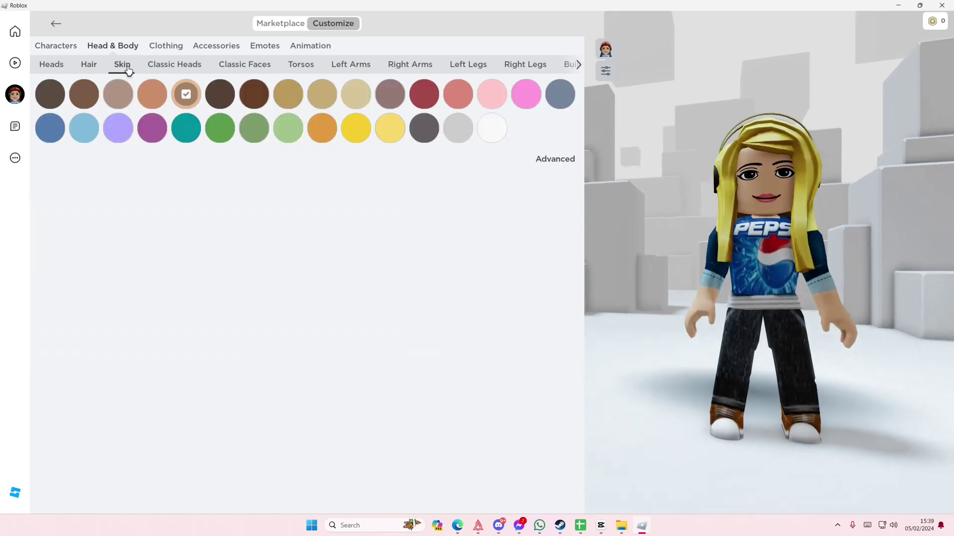
{"action": "left_click", "coordinate": [168, 70]}
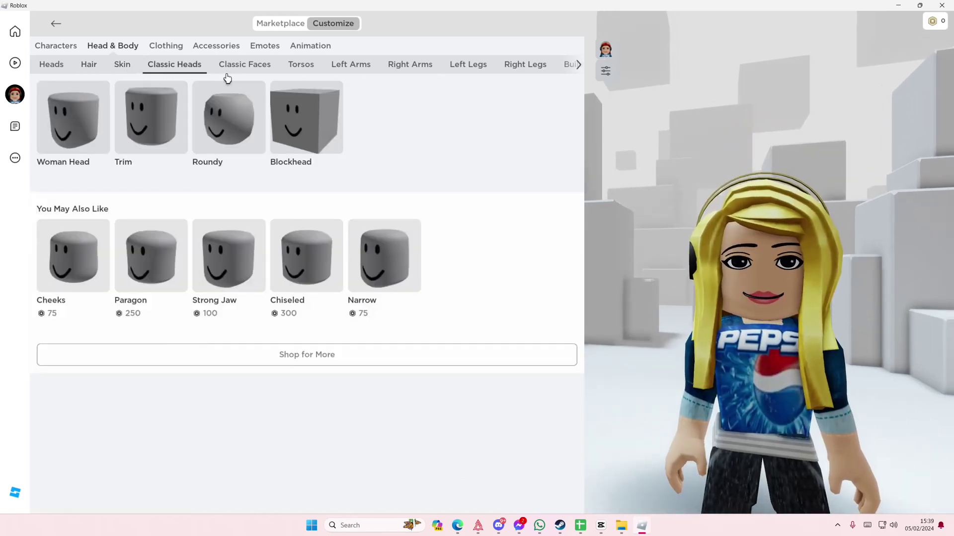
{"action": "left_click", "coordinate": [231, 69]}
{"action": "left_click", "coordinate": [294, 67]}
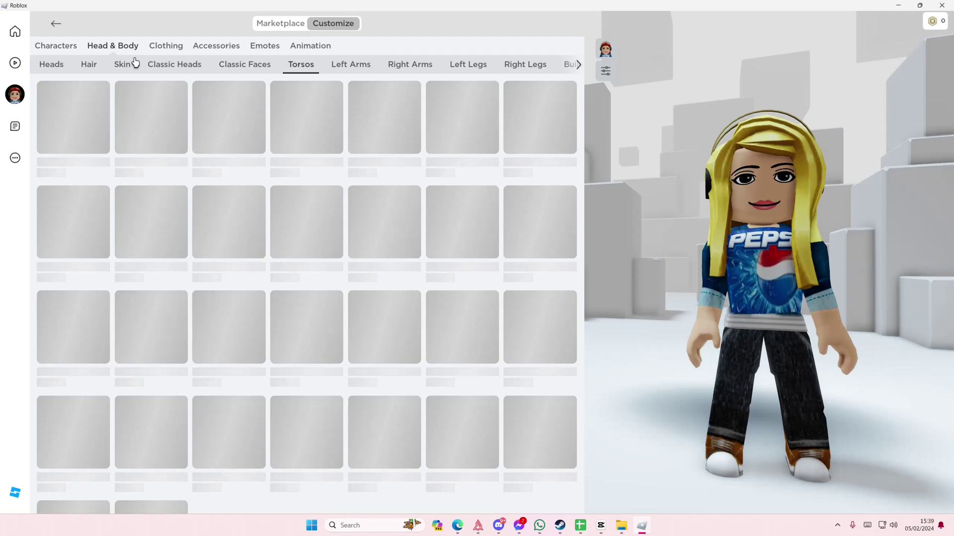
Step: Try the long coat, another coat and the black hoodie from owned jackets
{"action": "left_click", "coordinate": [156, 50]}
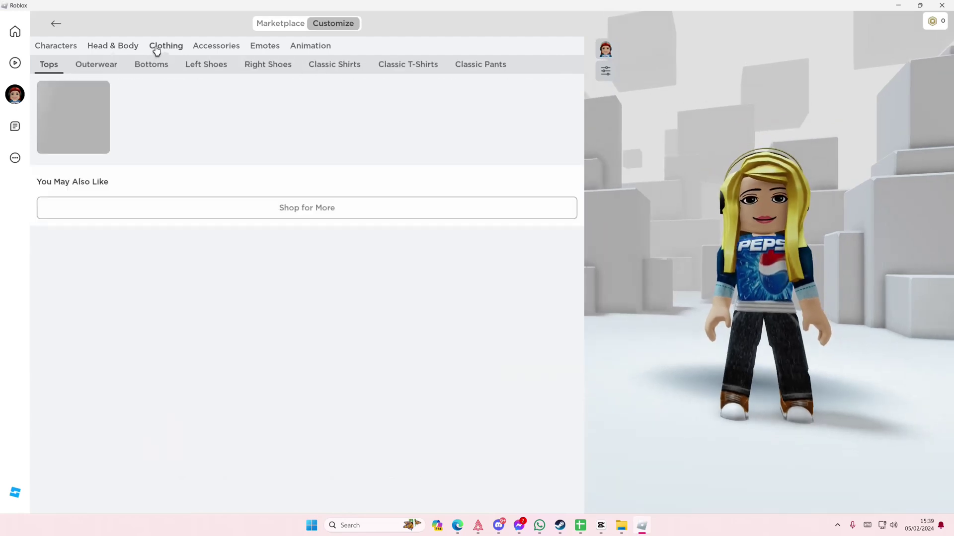
{"action": "left_click", "coordinate": [100, 71]}
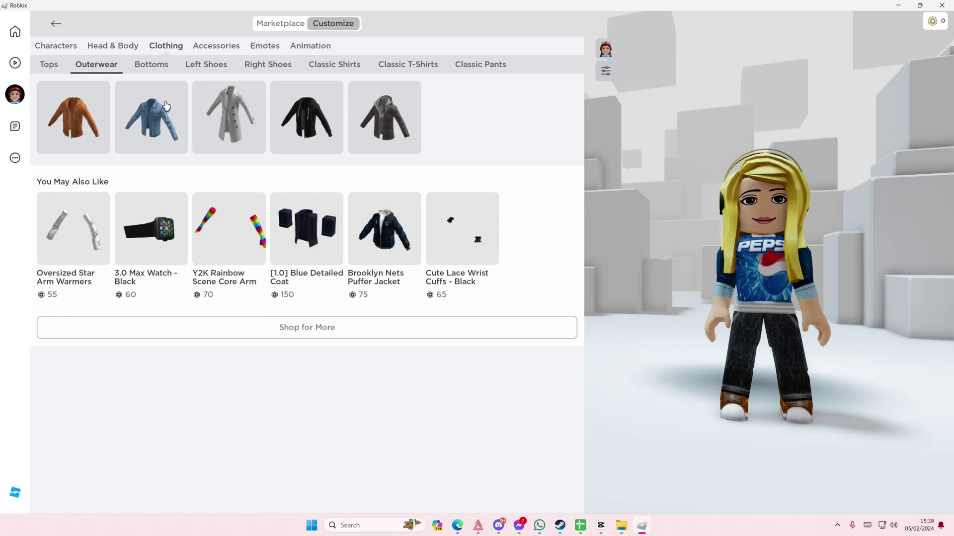
{"action": "left_click", "coordinate": [212, 122]}
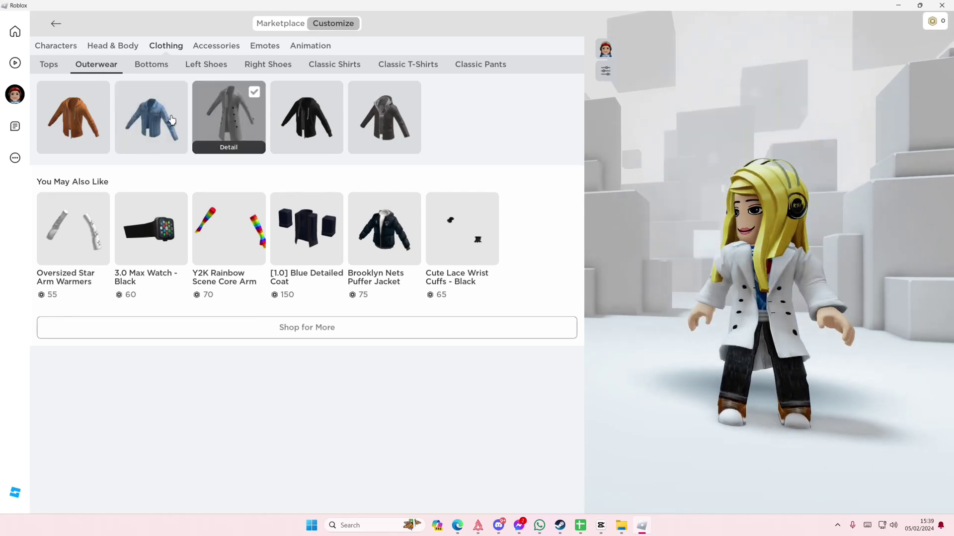
{"action": "left_click", "coordinate": [152, 118]}
{"action": "left_click", "coordinate": [309, 122]}
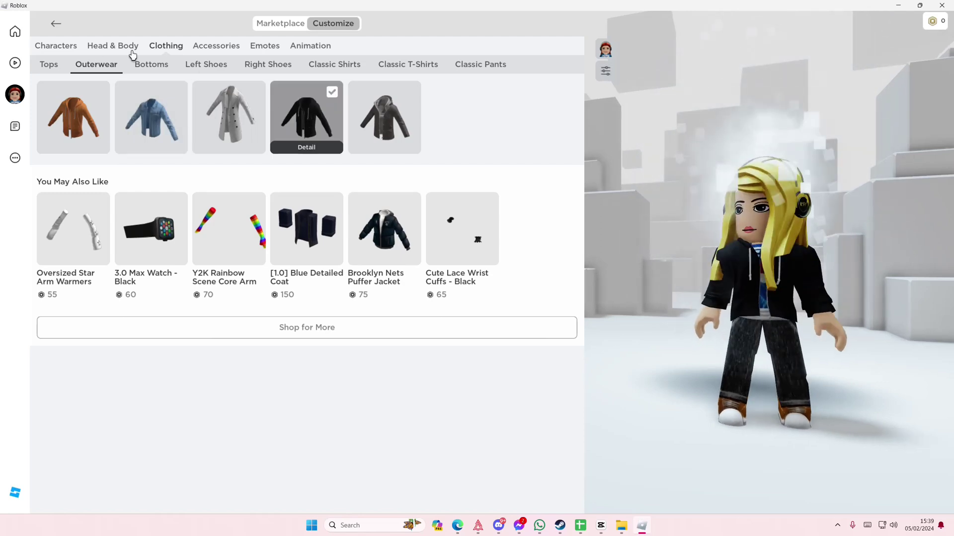
Step: Wear the pink classic shirt, removing the grey top and the Pepsi T-shirt
{"action": "left_click", "coordinate": [50, 66]}
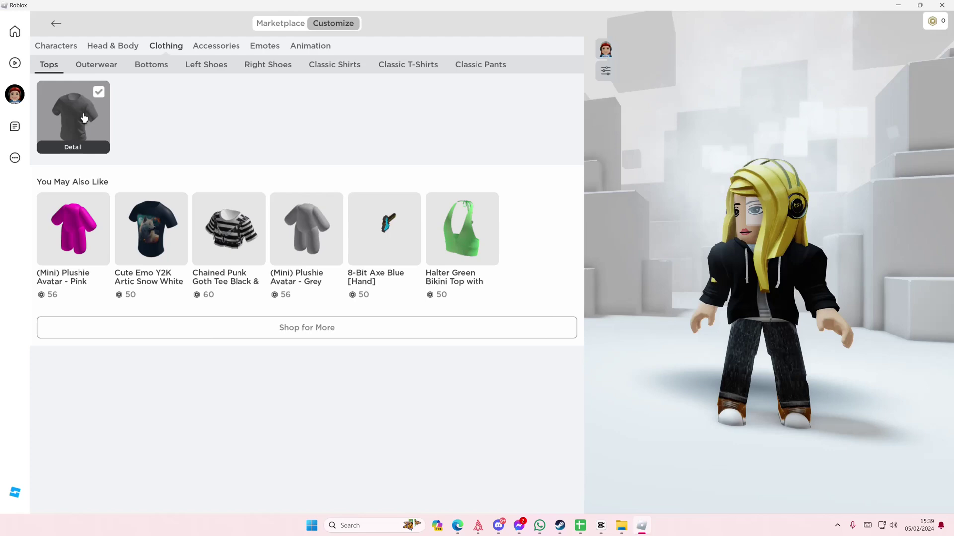
{"action": "left_click", "coordinate": [329, 68]}
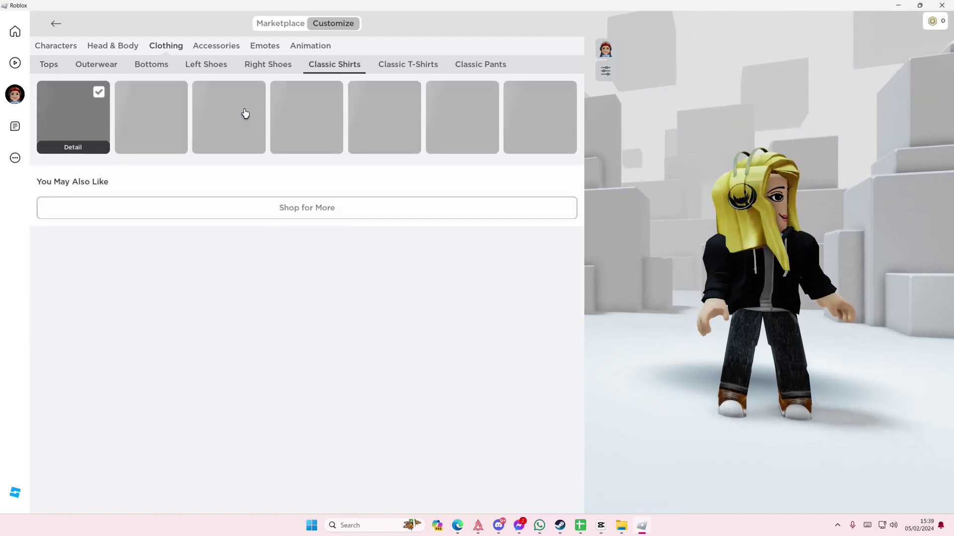
{"action": "left_click", "coordinate": [374, 130]}
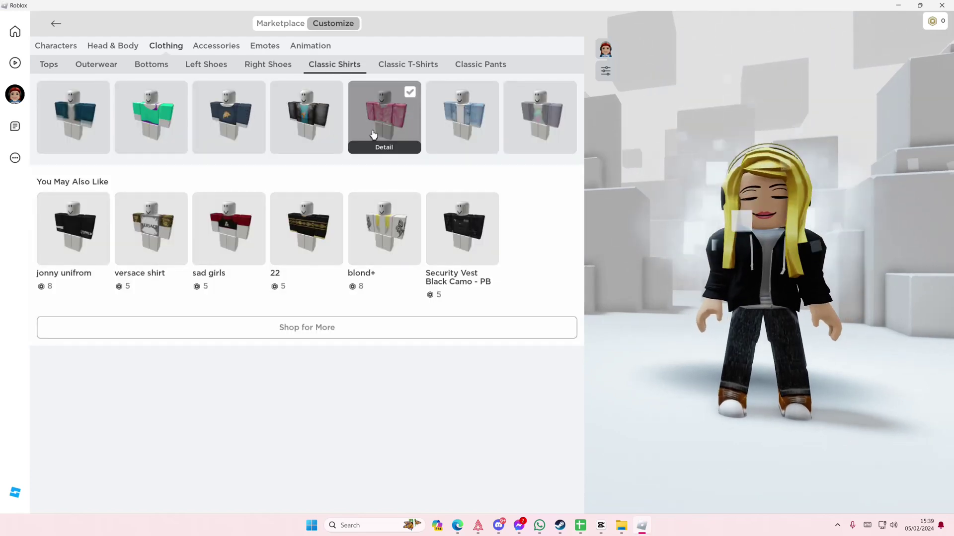
{"action": "left_click", "coordinate": [58, 65]}
{"action": "left_click", "coordinate": [93, 100]}
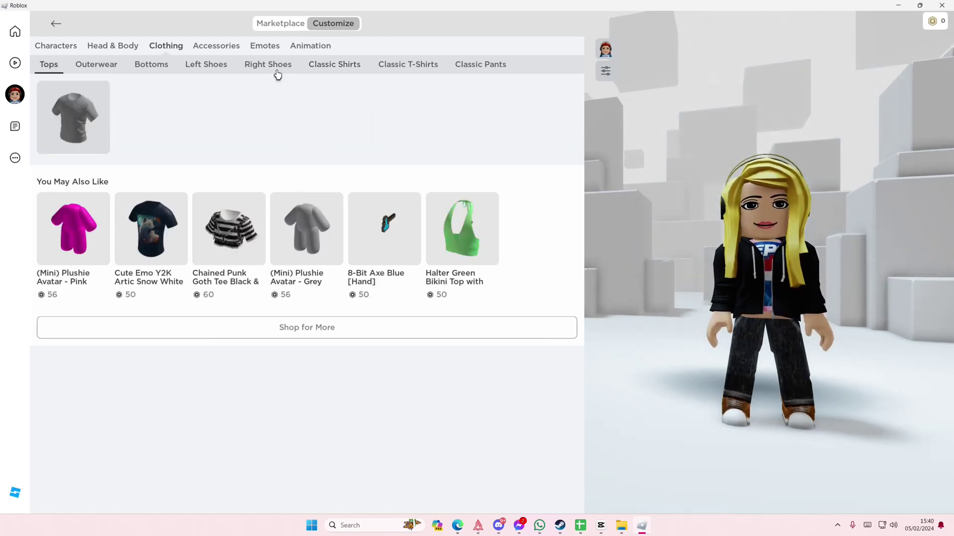
{"action": "left_click", "coordinate": [350, 69]}
{"action": "left_click", "coordinate": [400, 68]}
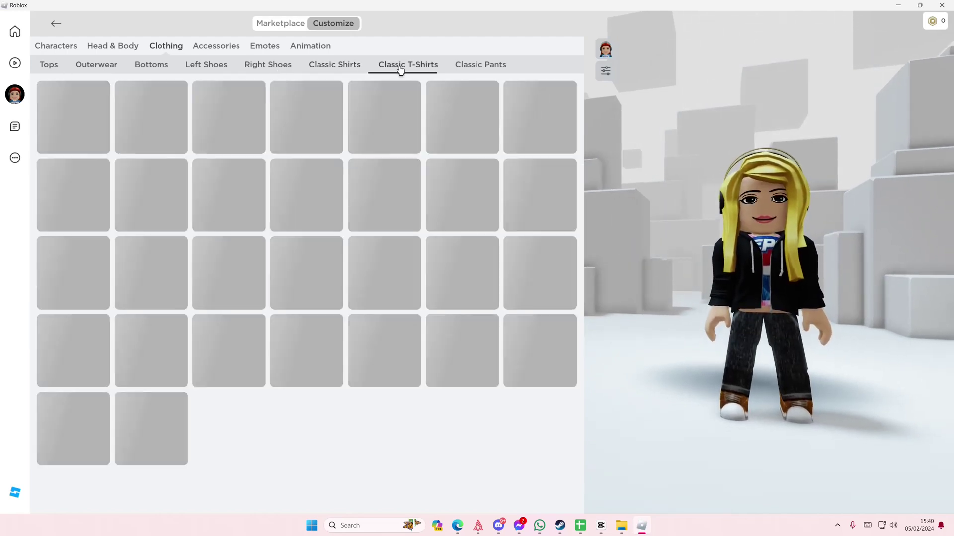
{"action": "left_click", "coordinate": [82, 104]}
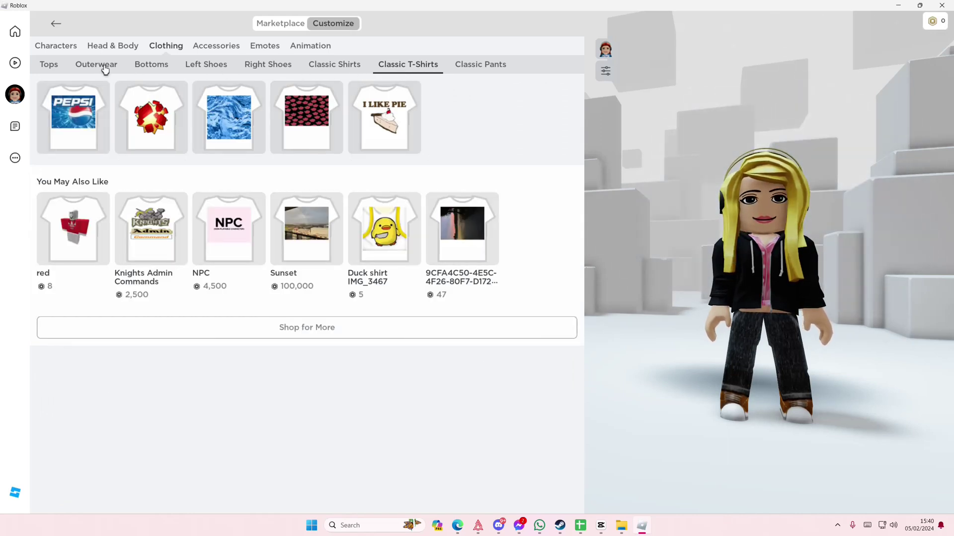
Step: Try on the white coat and remove it, leaving no outerwear
{"action": "left_click", "coordinate": [105, 67]}
{"action": "left_click", "coordinate": [341, 119]}
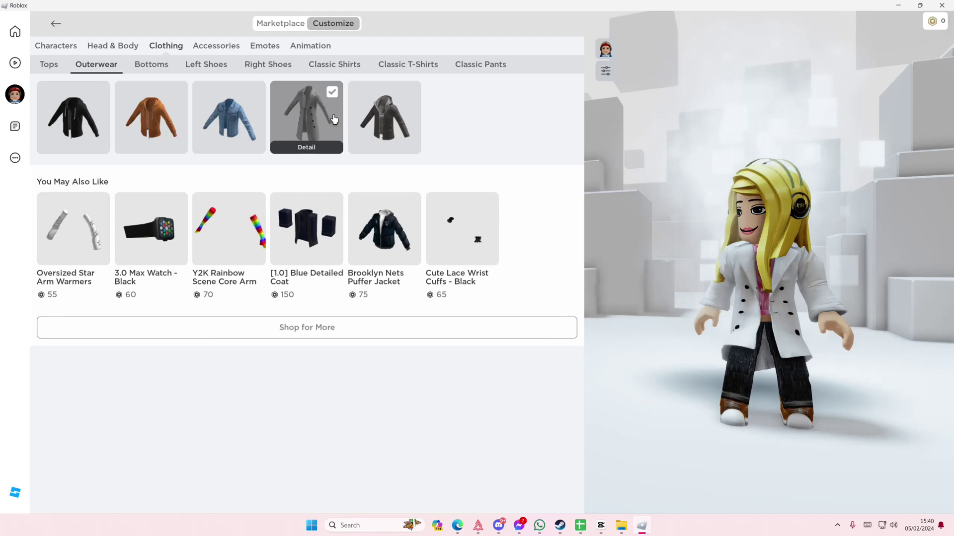
{"action": "left_click", "coordinate": [334, 120]}
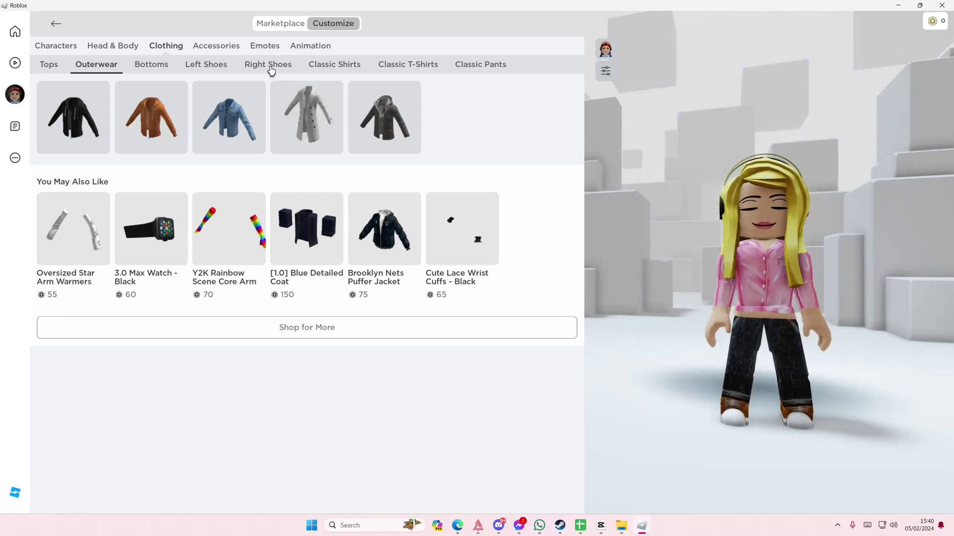
Step: Equip the white ruffled skirt, briefly trying and removing the grey pants
{"action": "left_click", "coordinate": [157, 70]}
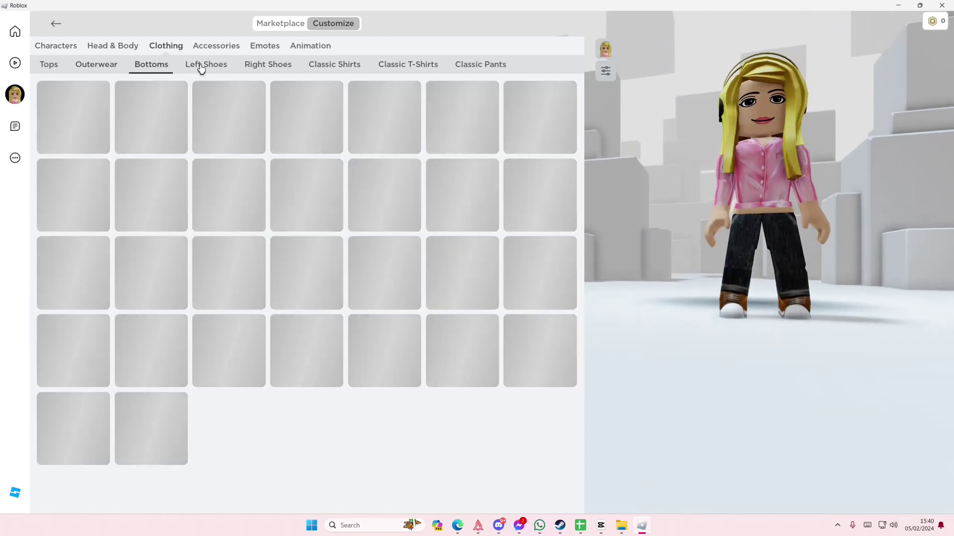
{"action": "left_click", "coordinate": [175, 102]}
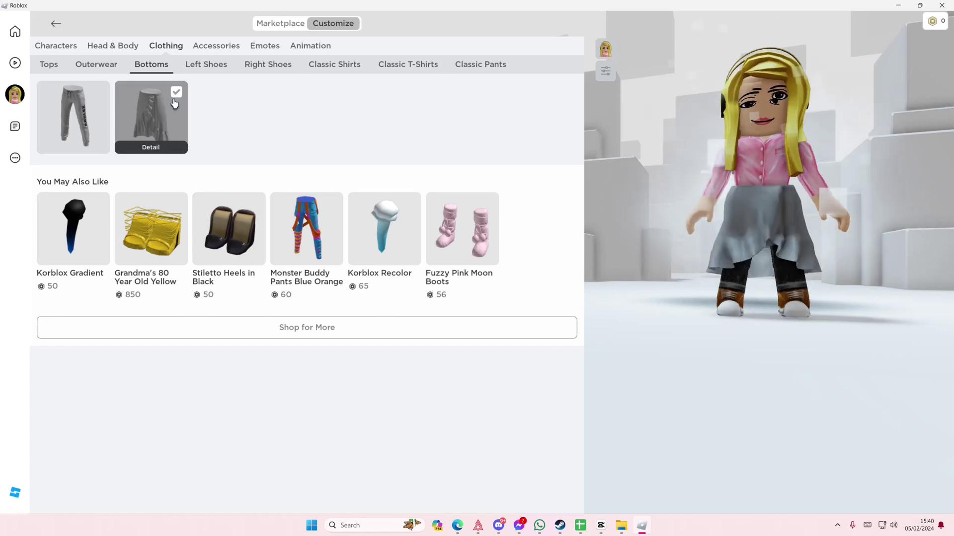
{"action": "left_click", "coordinate": [93, 104]}
{"action": "left_click", "coordinate": [98, 103]}
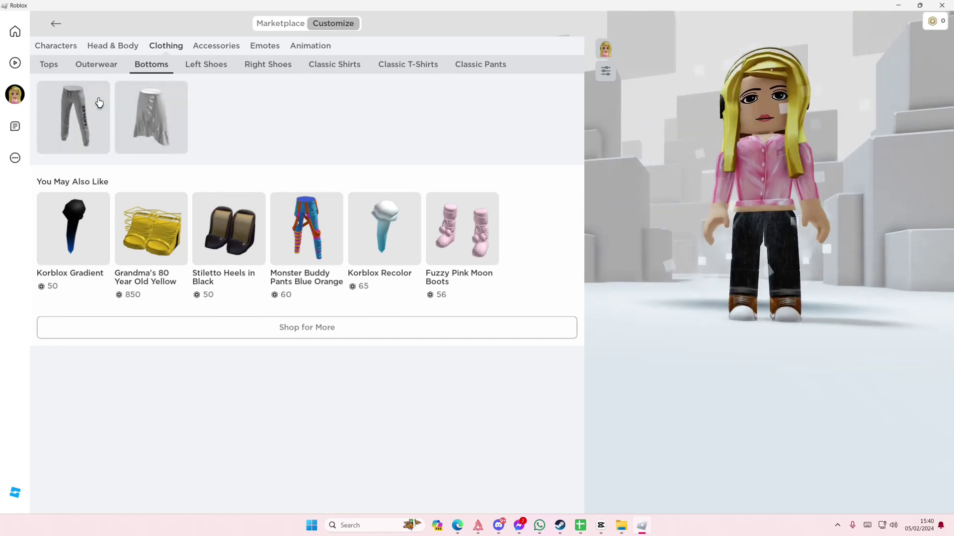
Step: Remove the classic pants after trying maroon ones, then re-equip the white ruffled skirt
{"action": "left_click", "coordinate": [481, 67]}
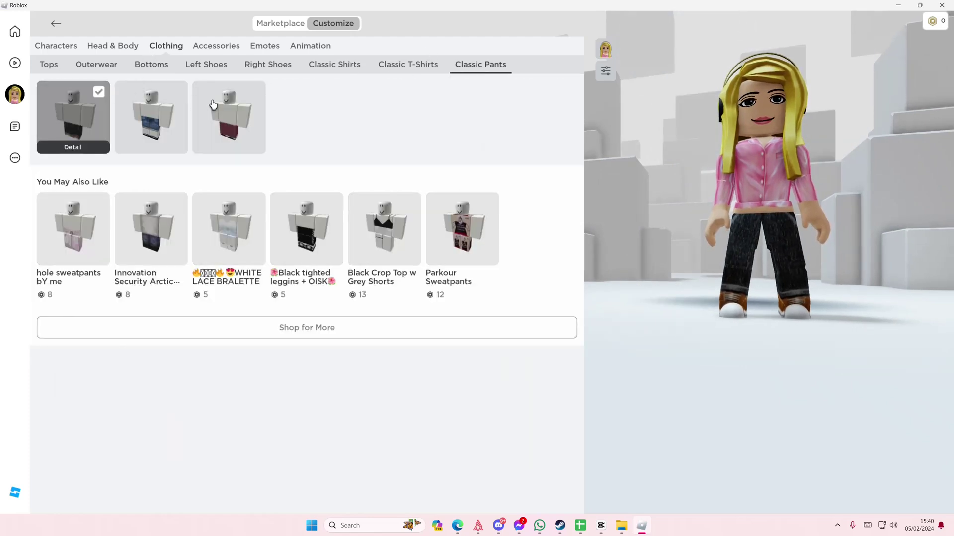
{"action": "left_click", "coordinate": [213, 105]}
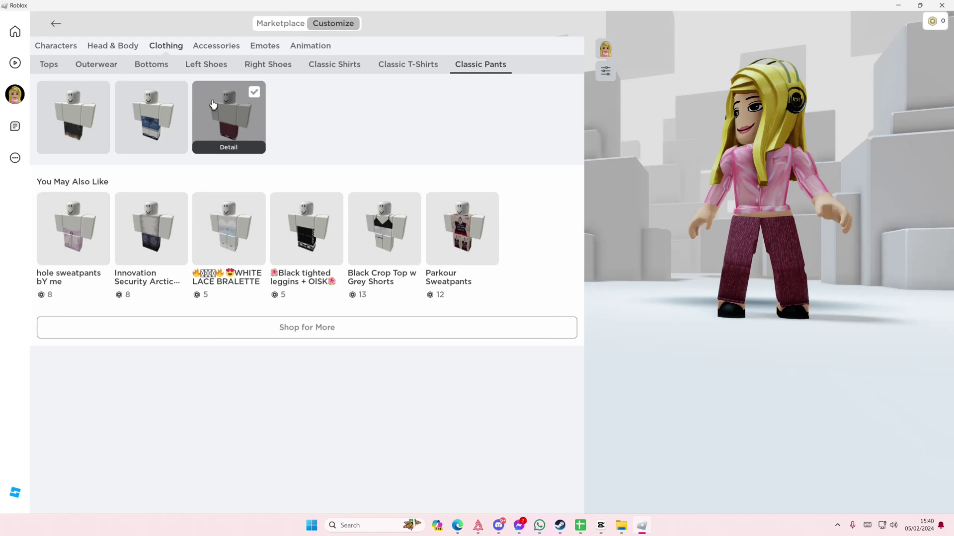
{"action": "left_click", "coordinate": [213, 105]}
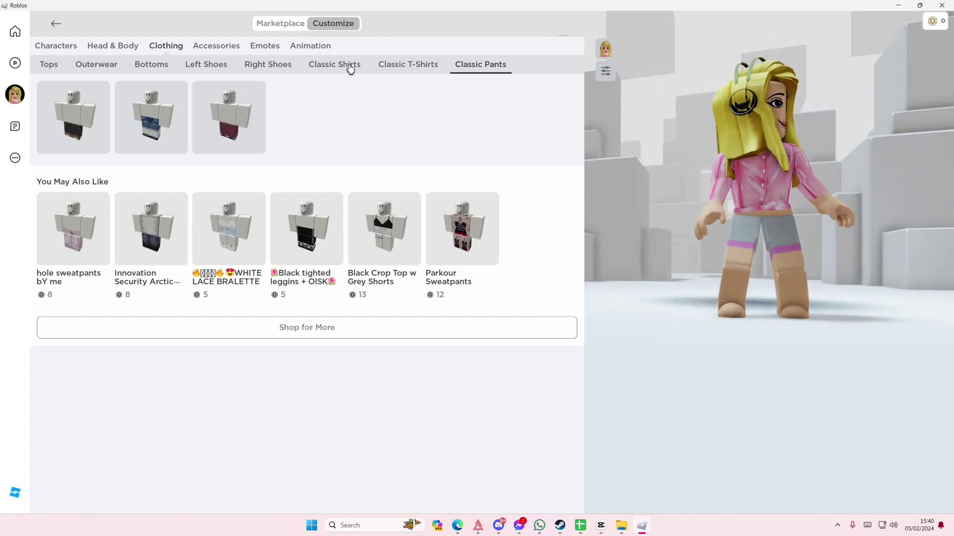
{"action": "left_click", "coordinate": [268, 64]}
{"action": "left_click", "coordinate": [149, 66]}
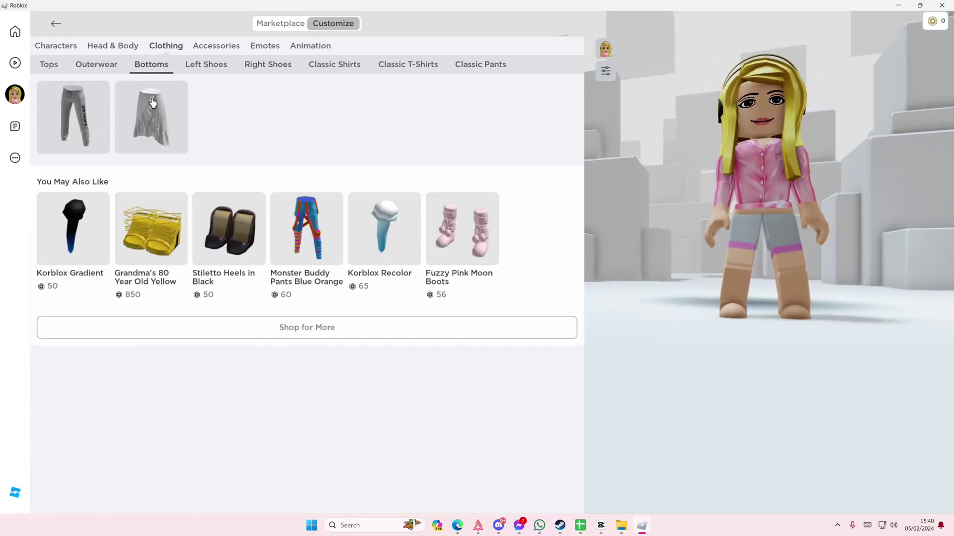
{"action": "left_click", "coordinate": [153, 104]}
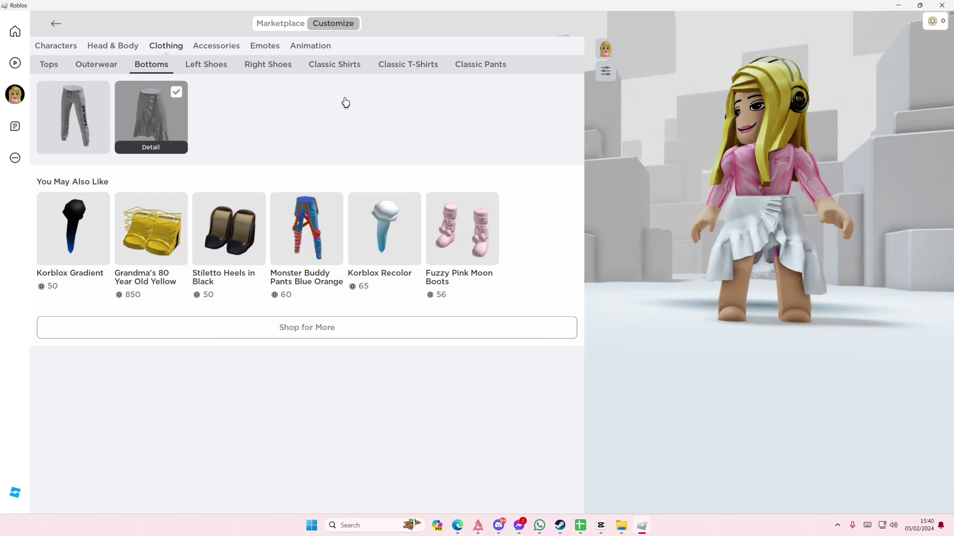
Step: Equip the white shoes on the right and left feet
{"action": "left_click", "coordinate": [249, 67]}
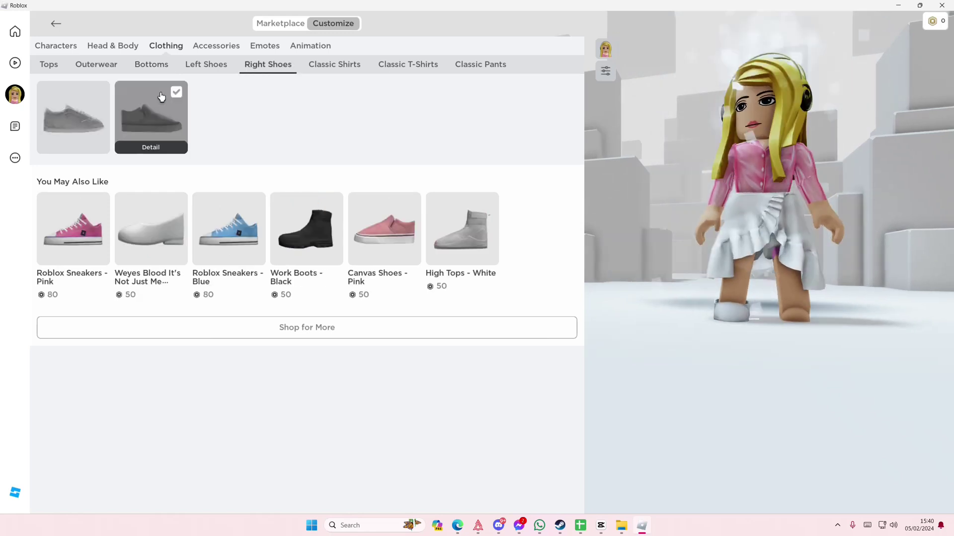
{"action": "left_click", "coordinate": [206, 66]}
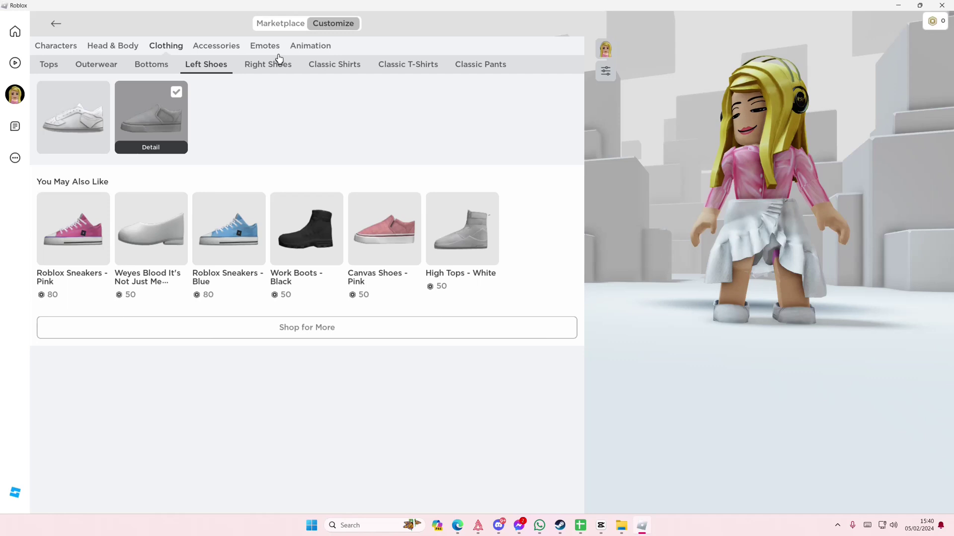
Step: Remove the headphones and browse the face, neck and shoulder accessories
{"action": "left_click", "coordinate": [214, 47]}
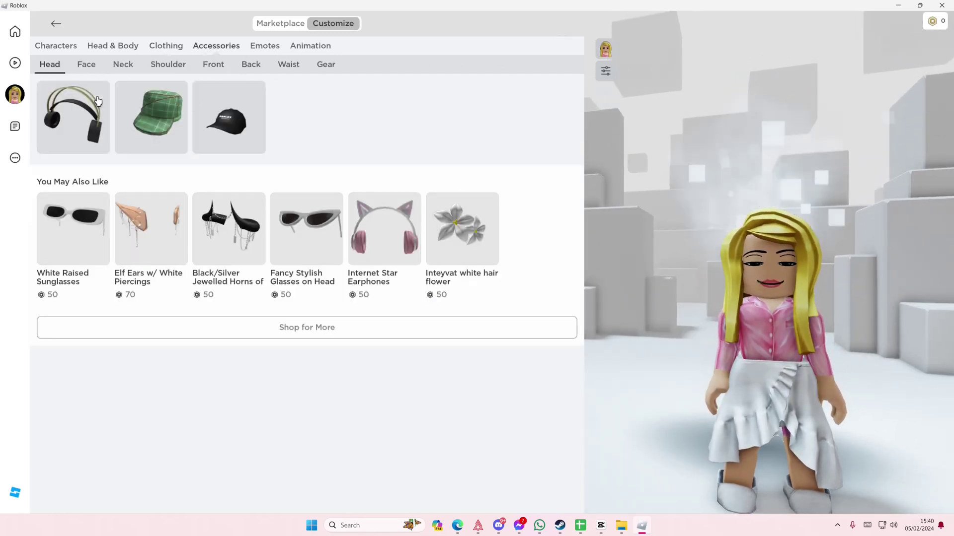
{"action": "left_click", "coordinate": [375, 217]}
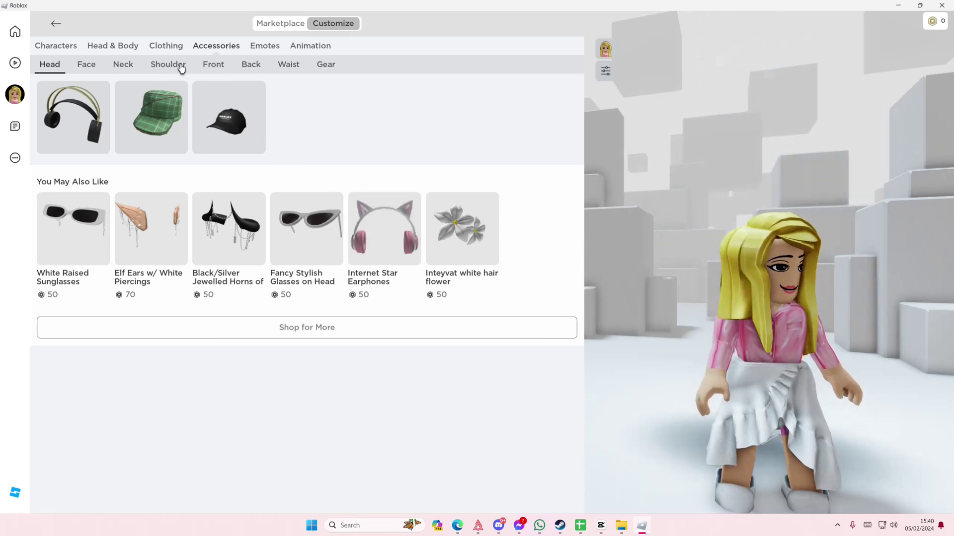
{"action": "left_click", "coordinate": [91, 66]}
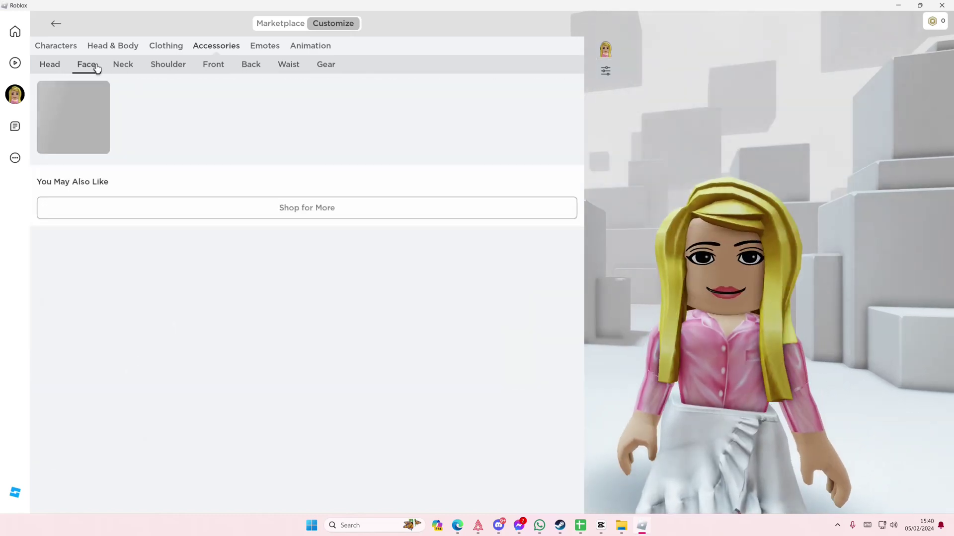
{"action": "left_click", "coordinate": [120, 70]}
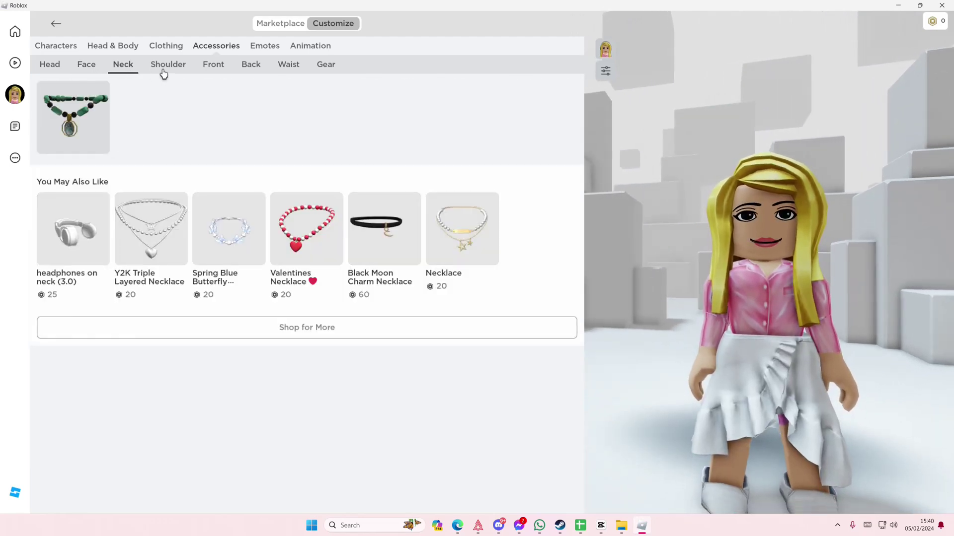
{"action": "left_click", "coordinate": [164, 72]}
Step: Try on and remove the Rainbow Diamond Heart Purse, check gear and back items, and return Home
{"action": "left_click", "coordinate": [212, 67]}
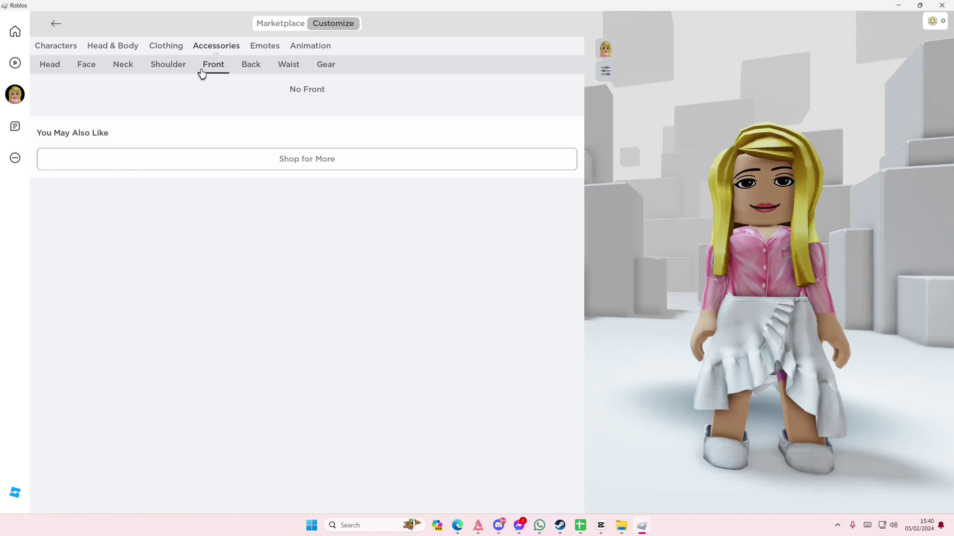
{"action": "left_click", "coordinate": [172, 159]}
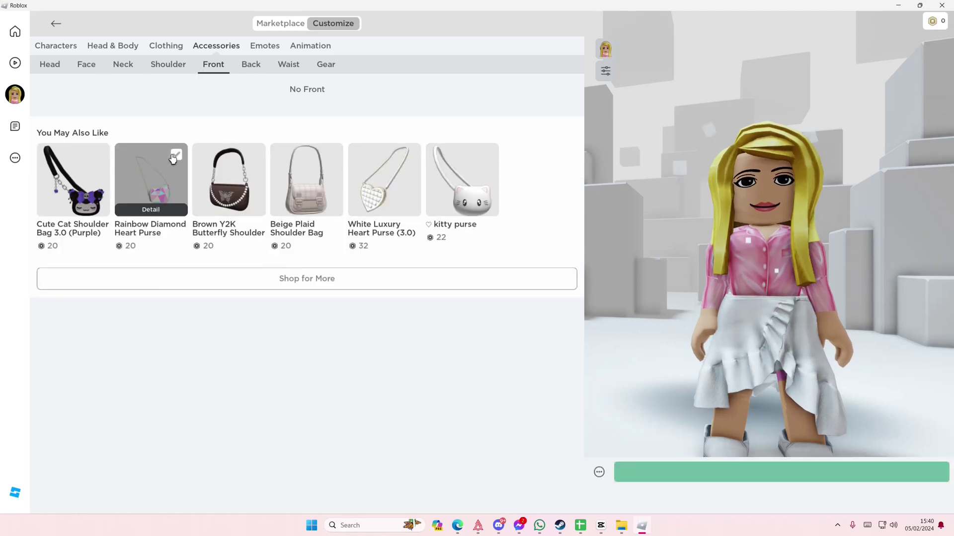
{"action": "left_click", "coordinate": [179, 156]}
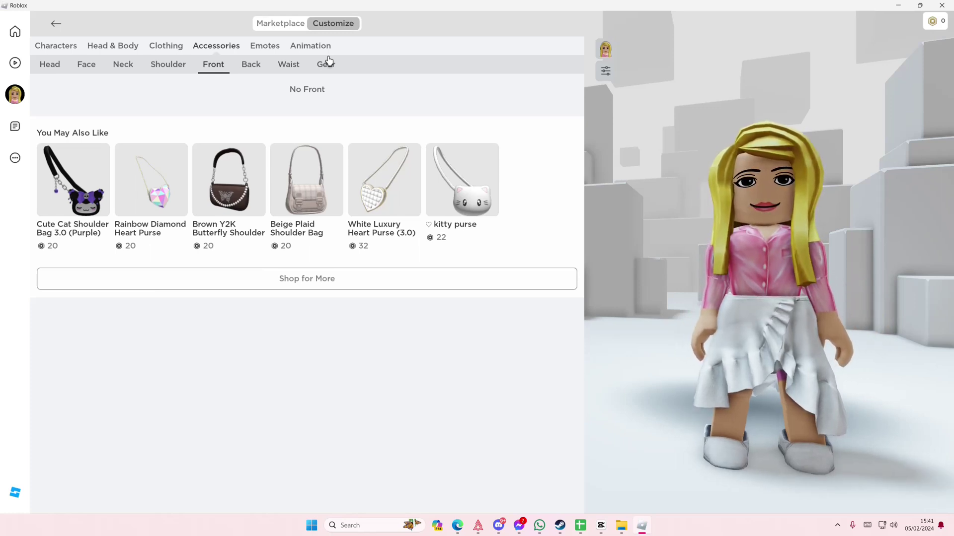
{"action": "left_click", "coordinate": [316, 66]}
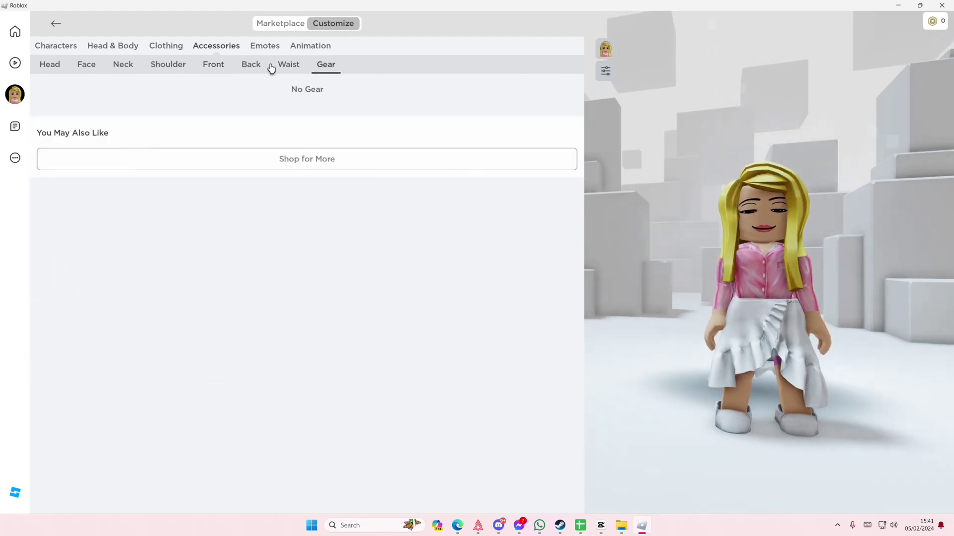
{"action": "left_click", "coordinate": [252, 66]}
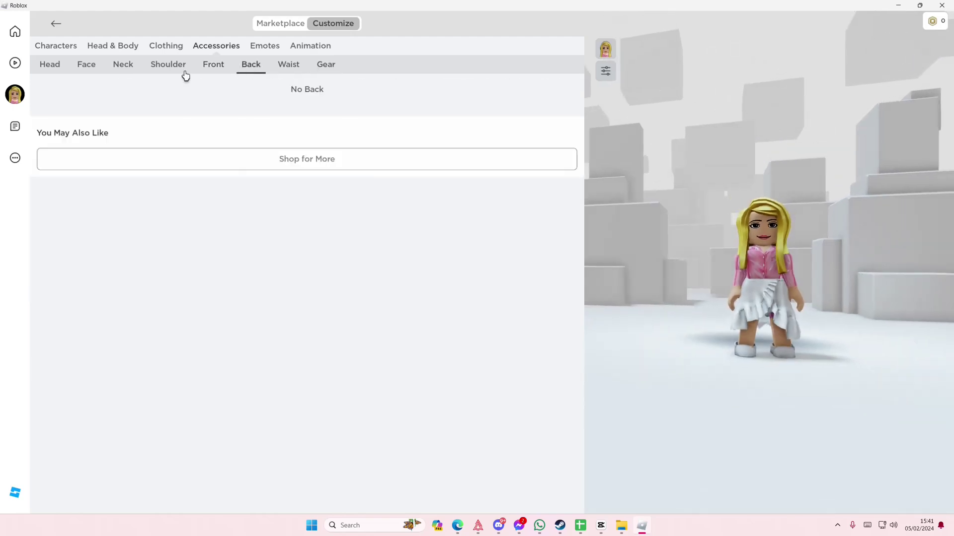
{"action": "left_click", "coordinate": [16, 37]}
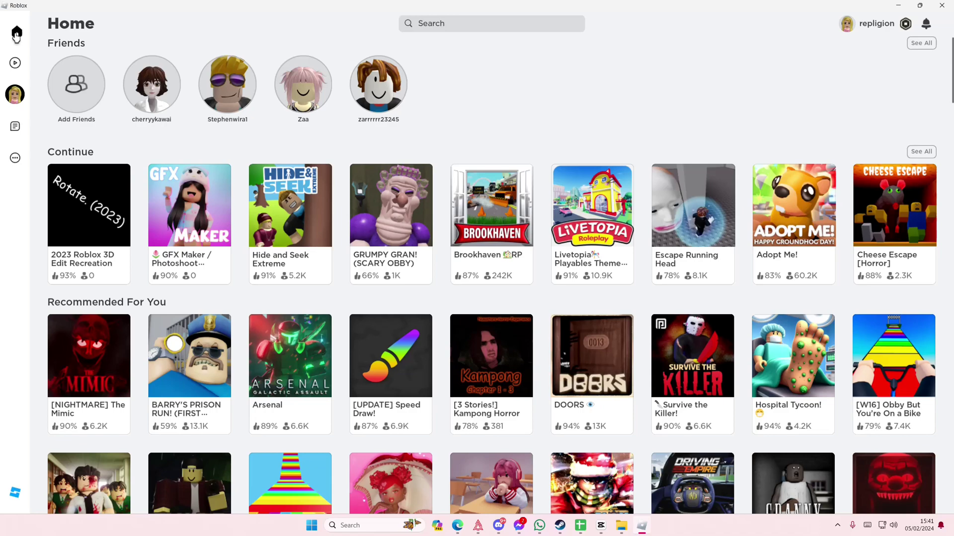